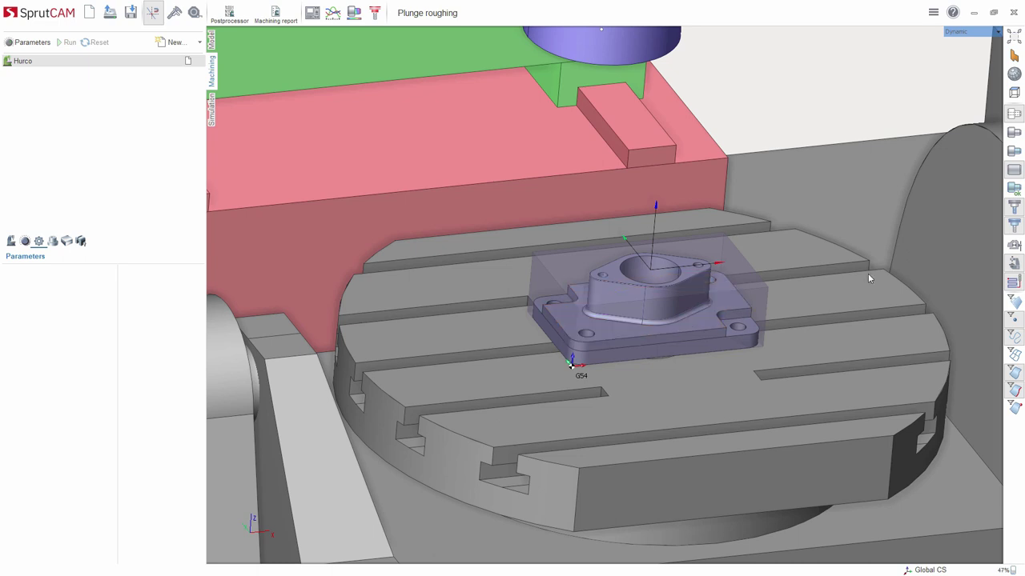
# - Hide the machine model and add a Roughing waterline operation
pyautogui.click(1015, 264)
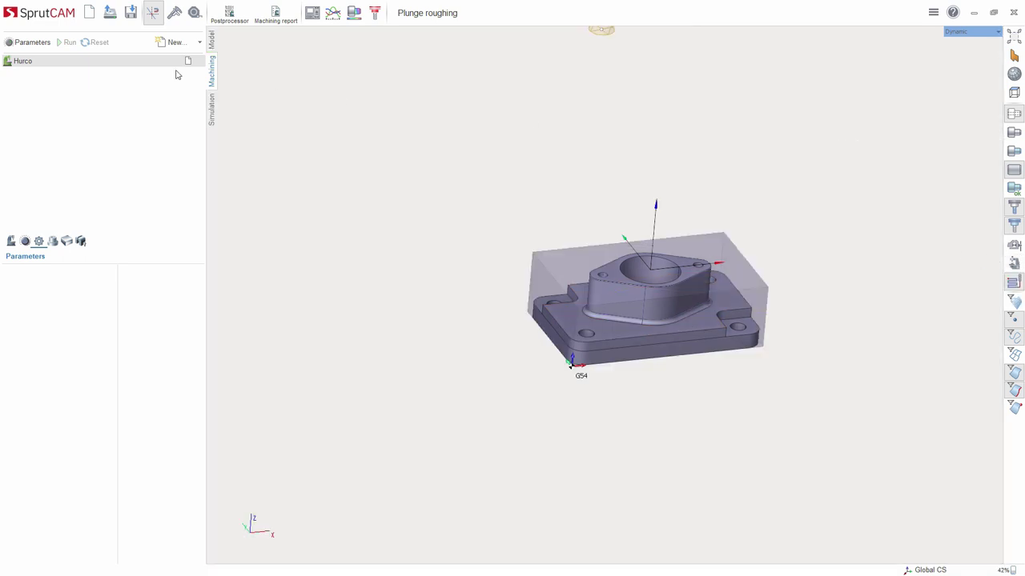
pyautogui.click(200, 42)
pyautogui.moveTo(213, 59)
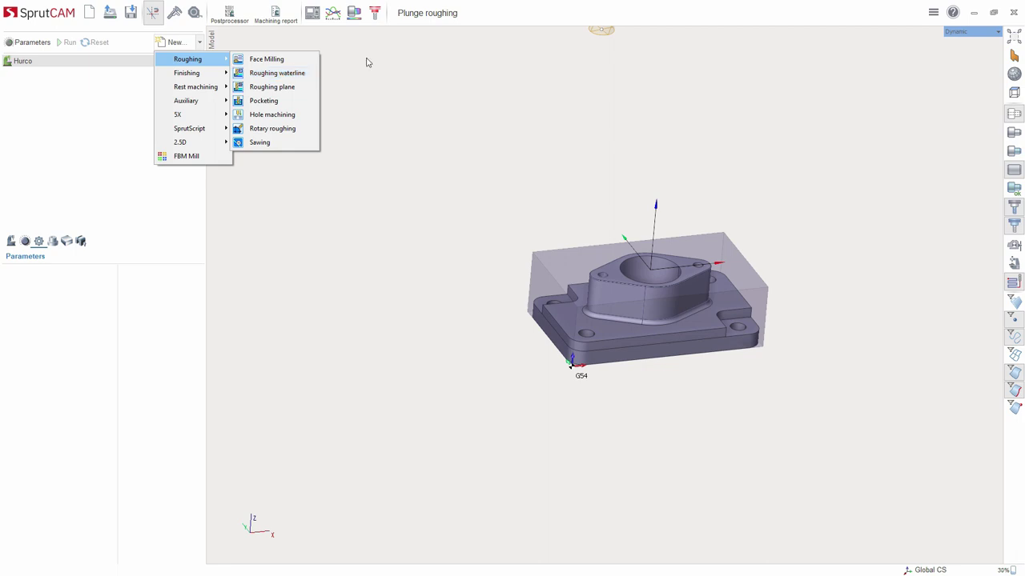
pyautogui.click(302, 76)
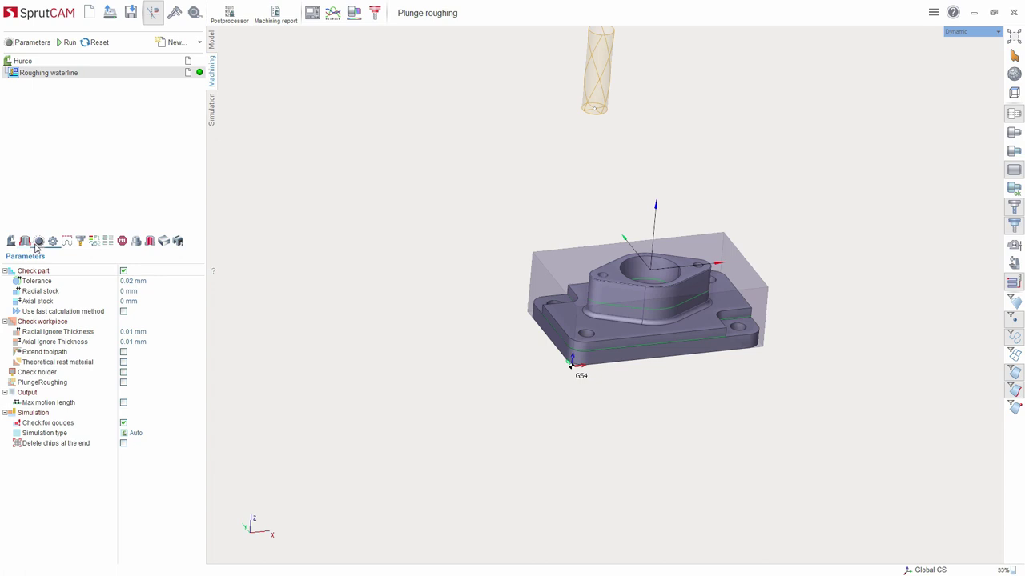
# - Set Depth Step to 1000 %Ø (250 mm) and calculate the waterline toolpath
pyautogui.click(140, 386)
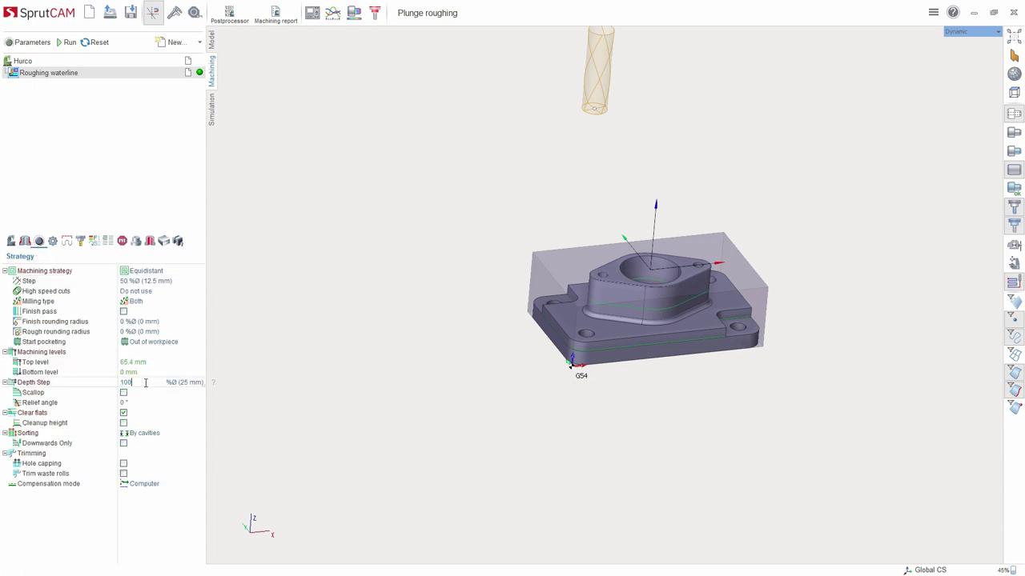
pyautogui.write('0')
pyautogui.press('Return')
pyautogui.click(64, 42)
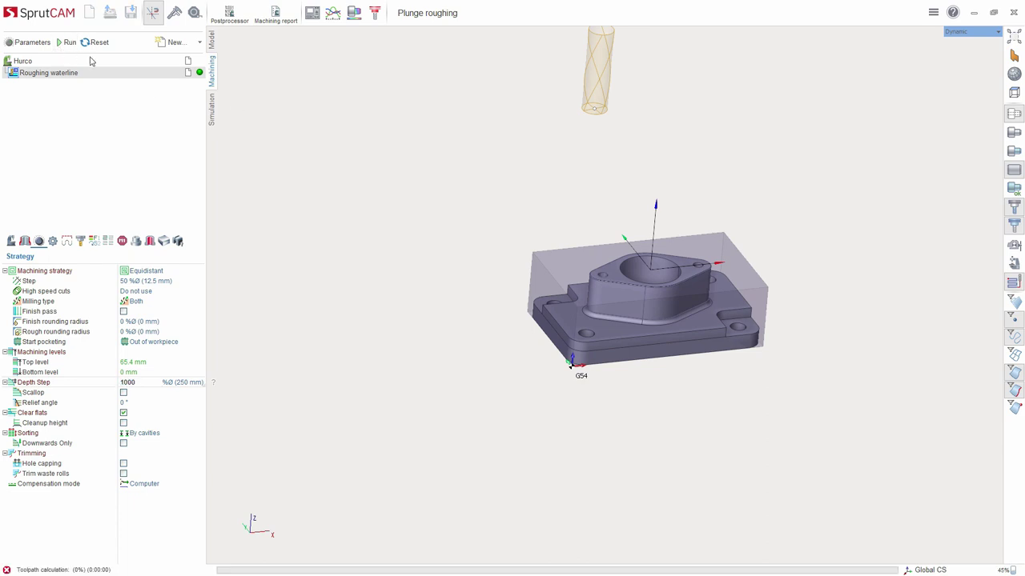
pyautogui.moveTo(600, 247); pyautogui.dragTo(242, 310, button='middle')
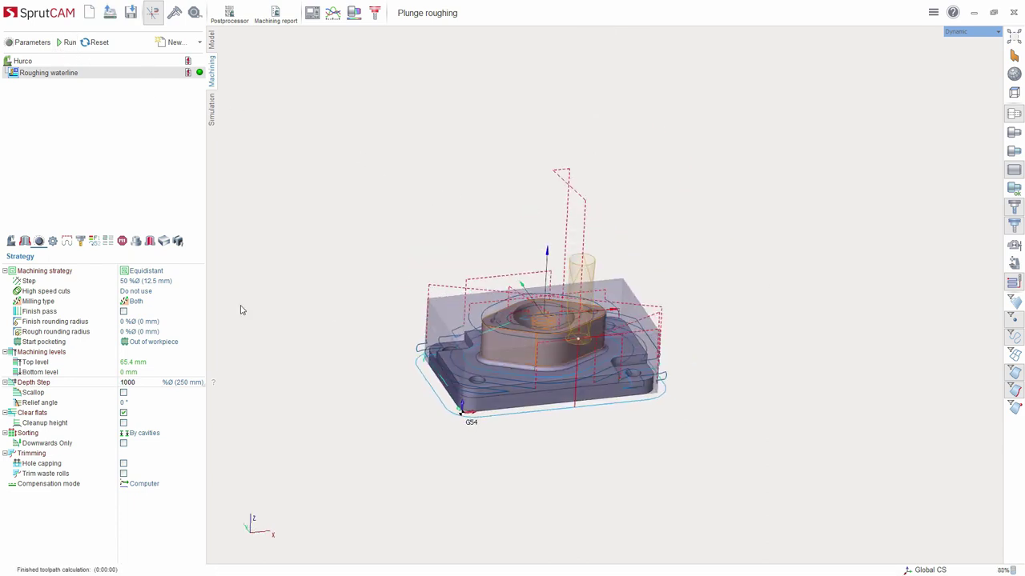
# - Enable PlungeRoughing with 30 %Ø core radius, 20 %Ø (5 mm) step and 1 mm pull back
pyautogui.click(50, 243)
pyautogui.click(124, 383)
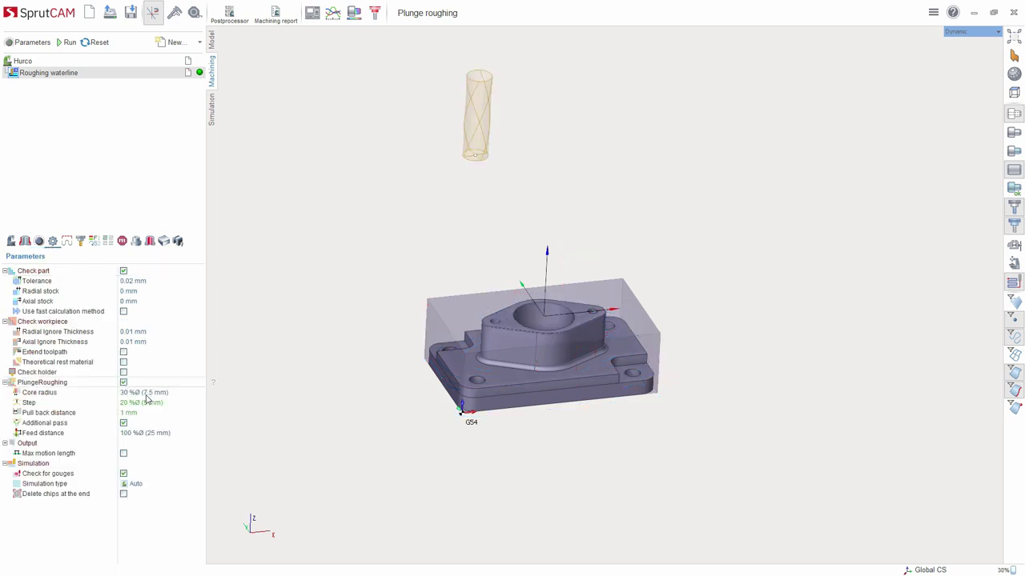
pyautogui.click(146, 395)
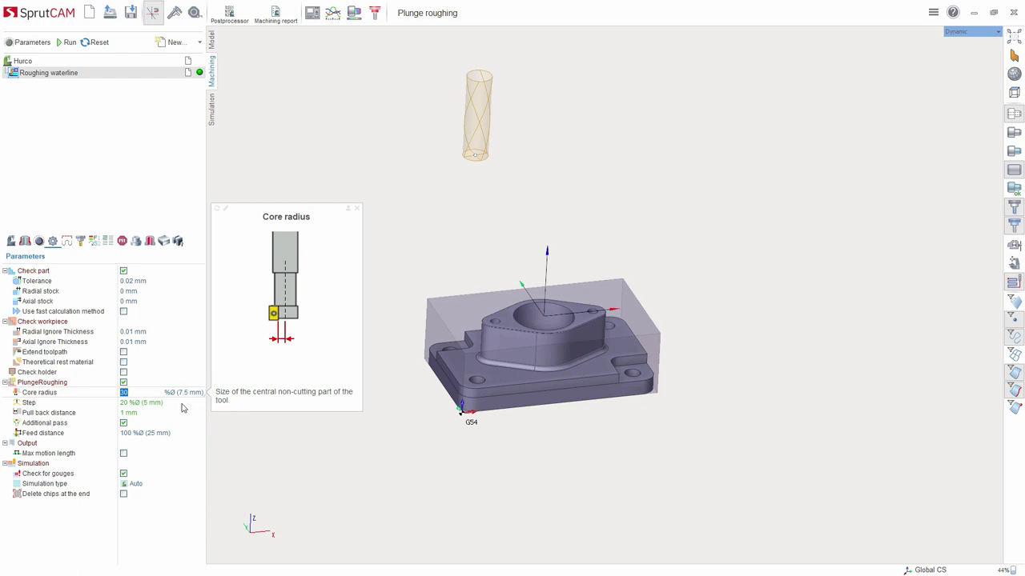
pyautogui.click(182, 404)
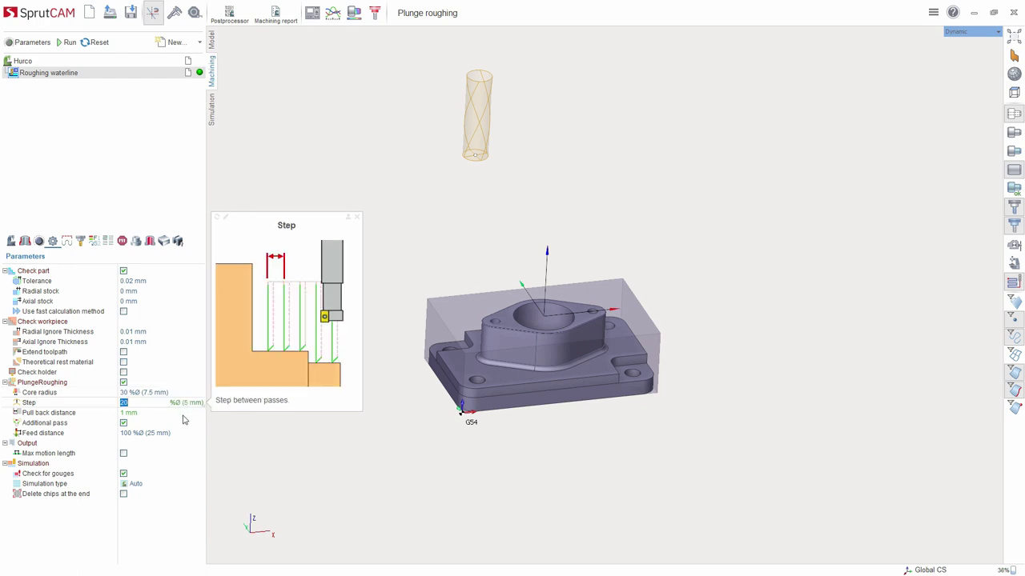
pyautogui.click(184, 414)
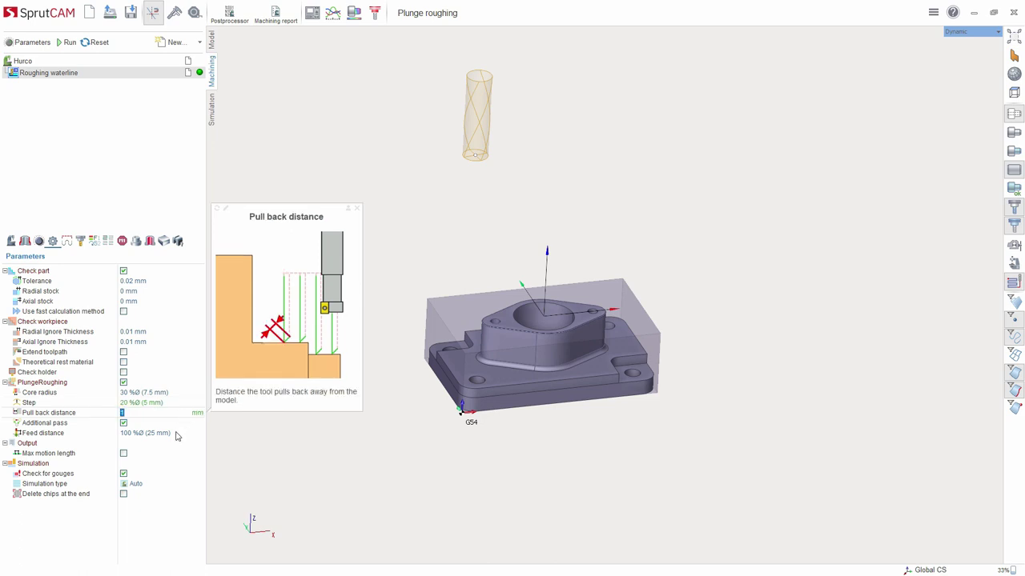
pyautogui.click(177, 434)
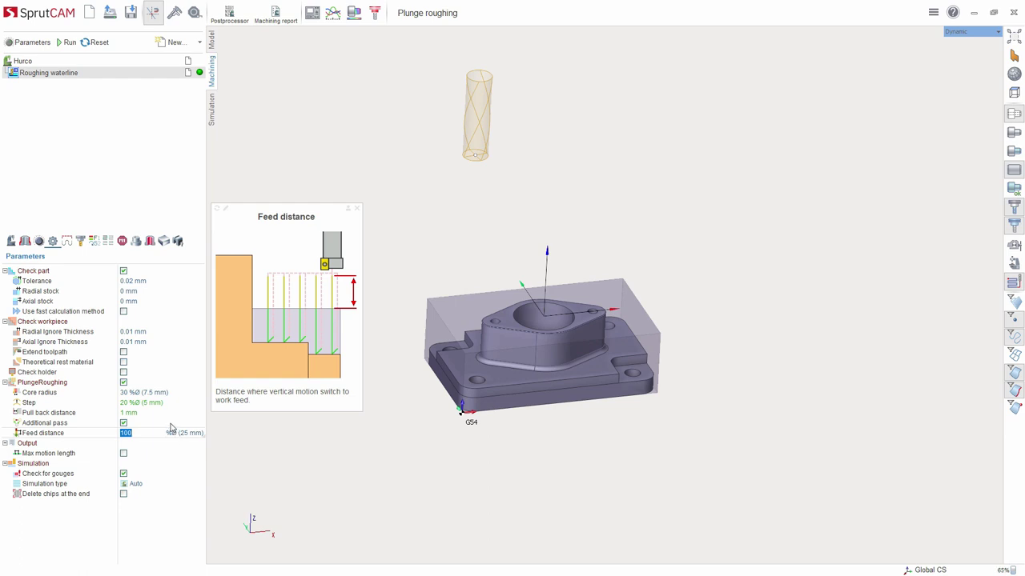
pyautogui.click(170, 425)
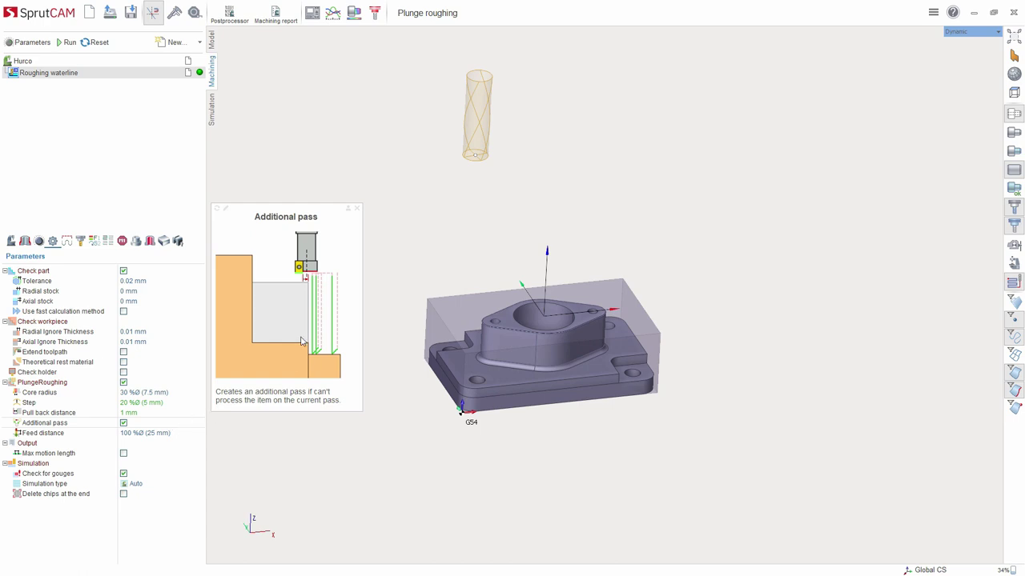
pyautogui.click(357, 211)
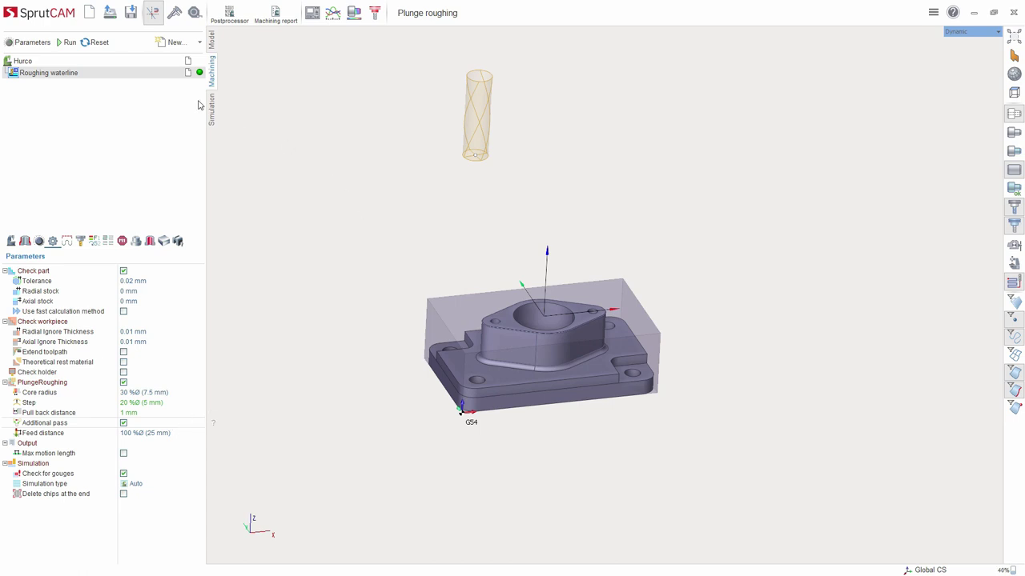
# - Recalculate the waterline toolpath with plunge roughing and inspect its dense vertical plunges
pyautogui.click(67, 41)
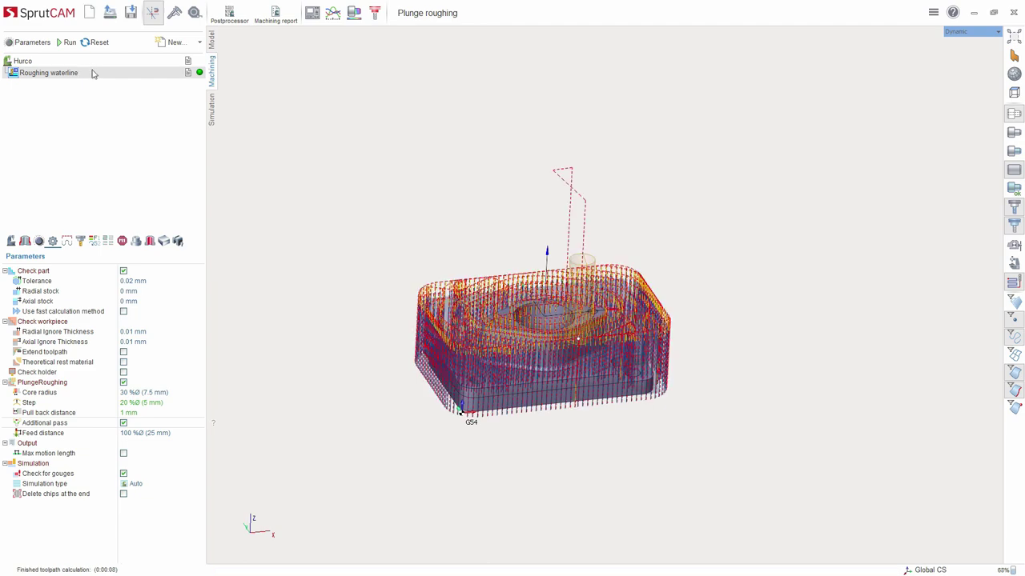
pyautogui.moveTo(524, 301); pyautogui.dragTo(372, 315, button='right')
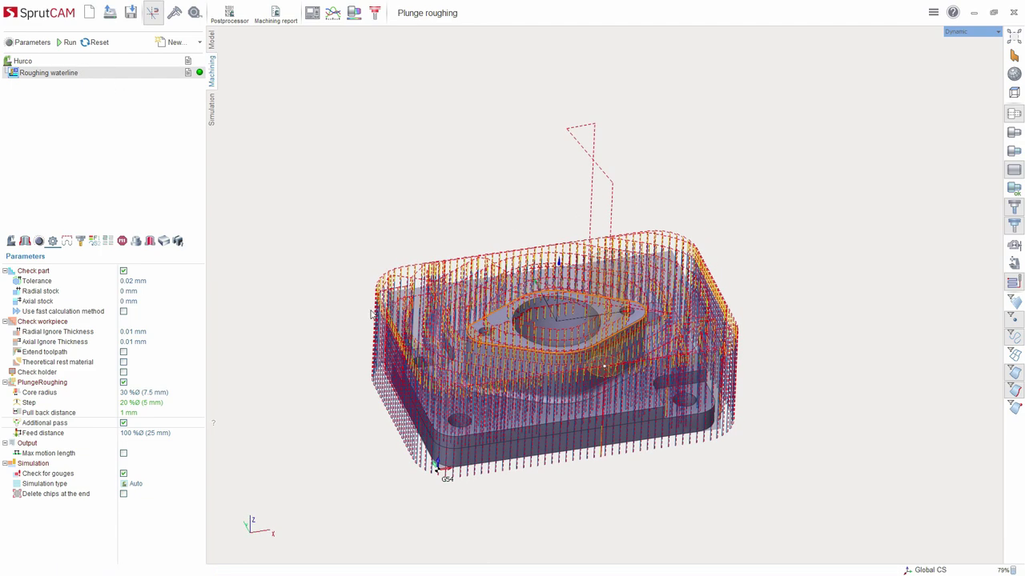
pyautogui.click(200, 45)
pyautogui.moveTo(202, 63)
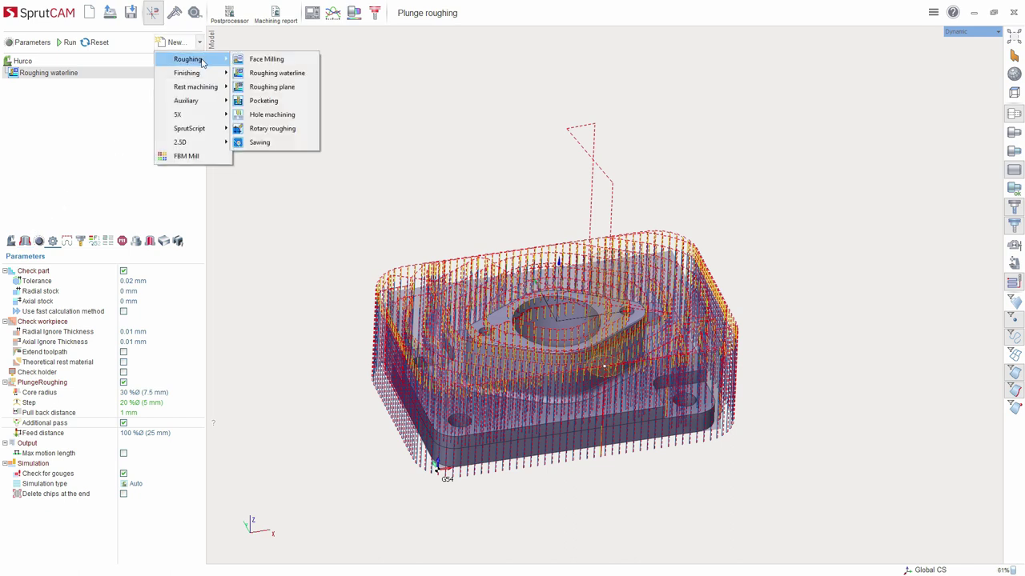
# - Add a Hole machining operation on the large central bore and calculate its toolpath
pyautogui.click(270, 116)
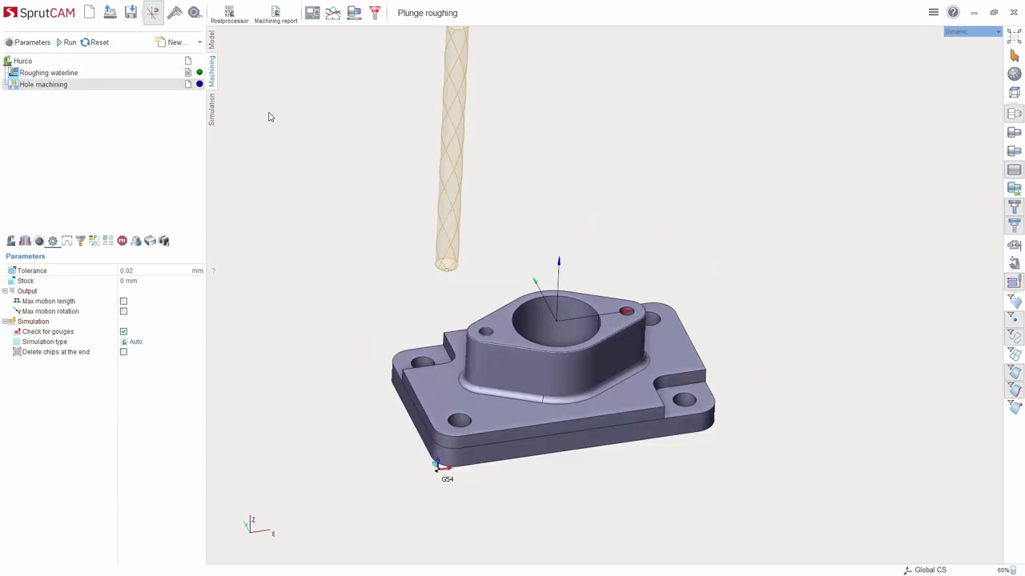
pyautogui.click(24, 241)
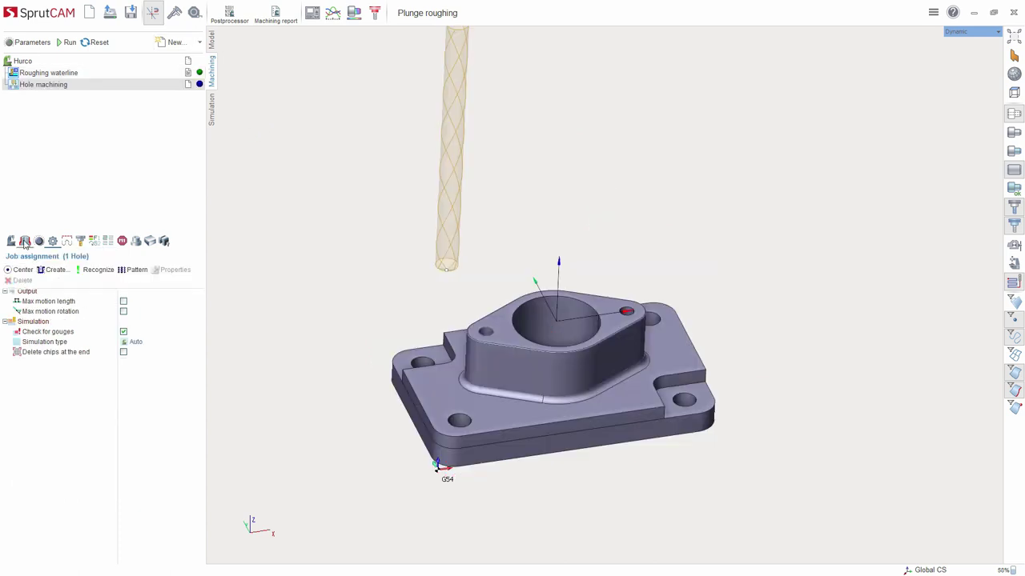
pyautogui.click(542, 319)
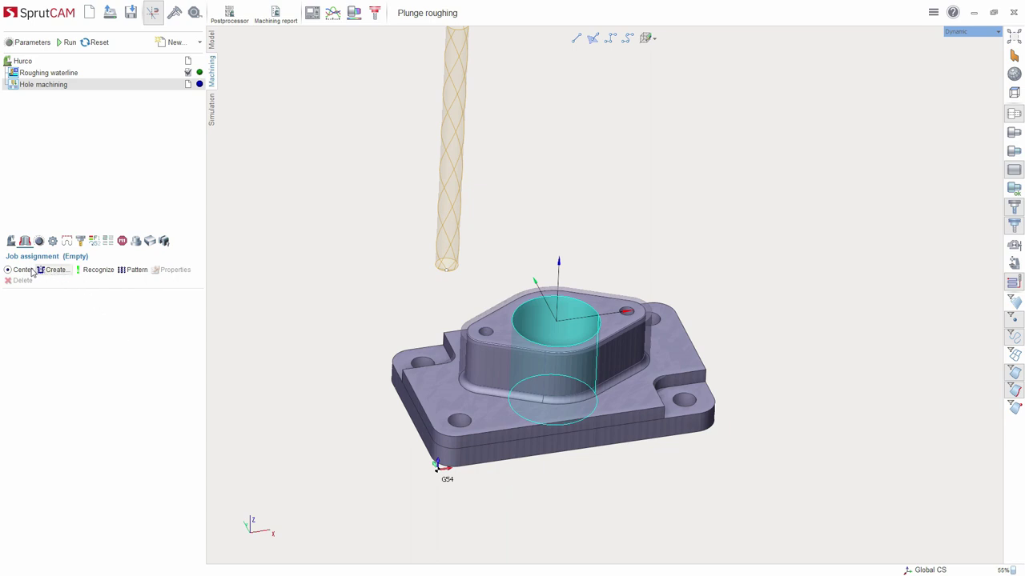
pyautogui.click(34, 271)
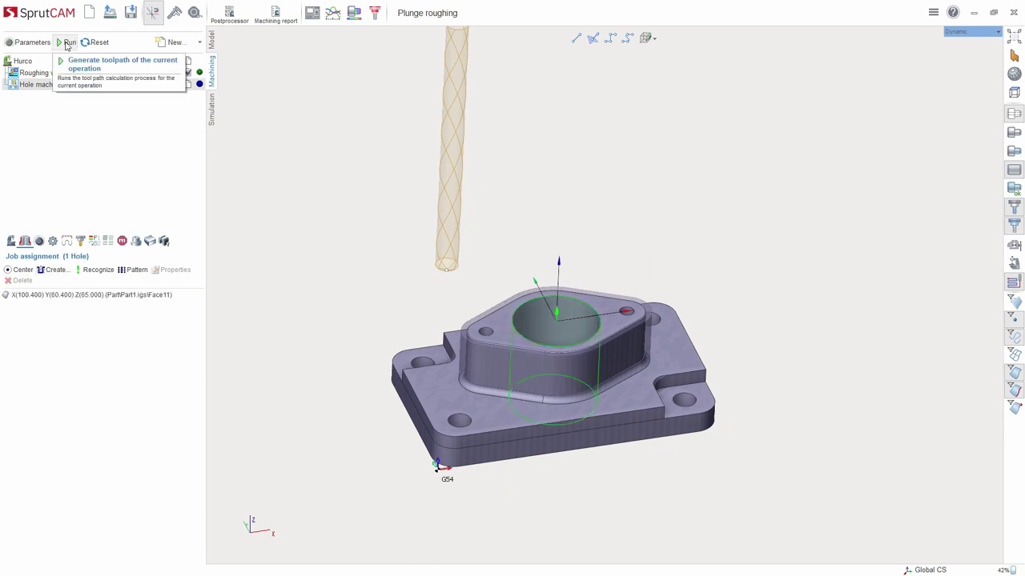
pyautogui.click(68, 43)
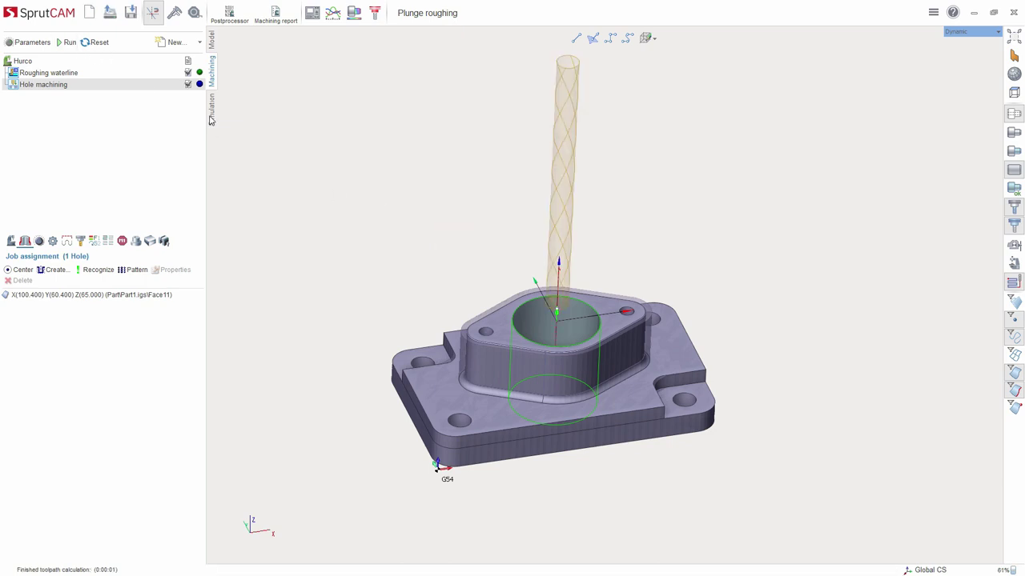
pyautogui.click(200, 43)
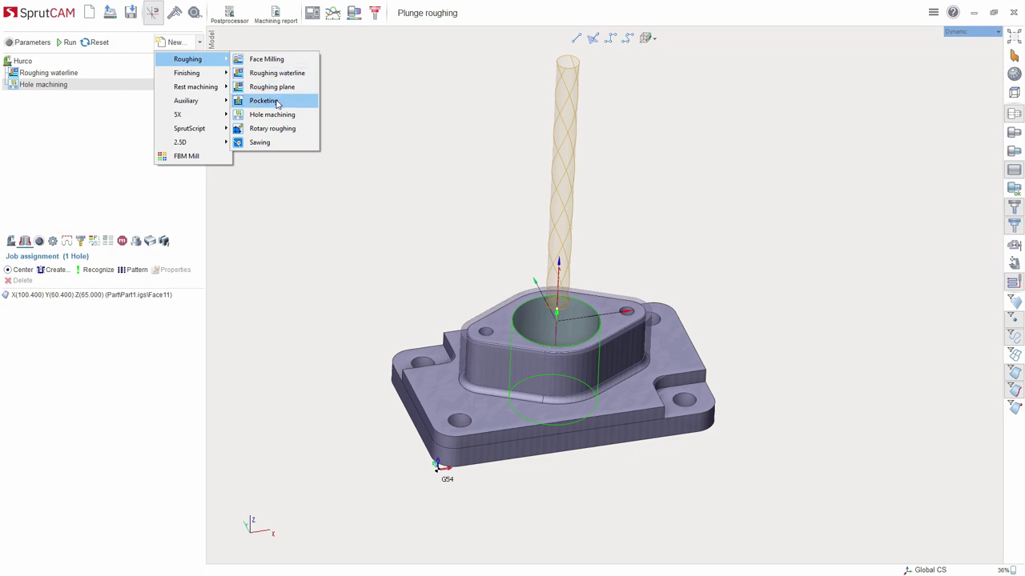
# - Add a Pocketing operation and assign the pocket's top edge as its boundary
pyautogui.click(277, 103)
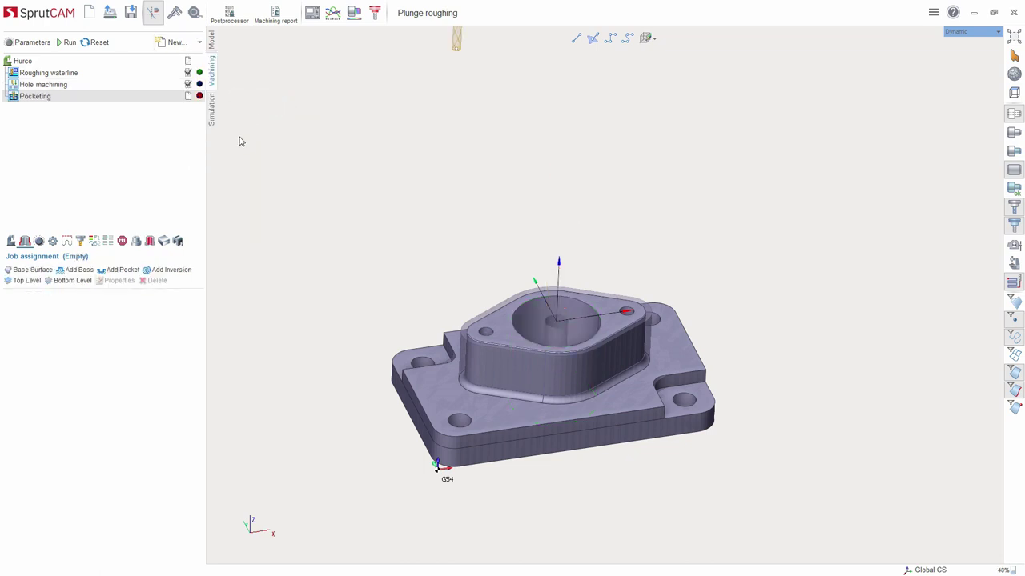
pyautogui.moveTo(531, 301)
pyautogui.mouseDown(button='right')
pyautogui.moveTo(532, 280)
pyautogui.moveTo(528, 302)
pyautogui.mouseUp(button='right')
pyautogui.click(528, 302)
pyautogui.click(120, 270)
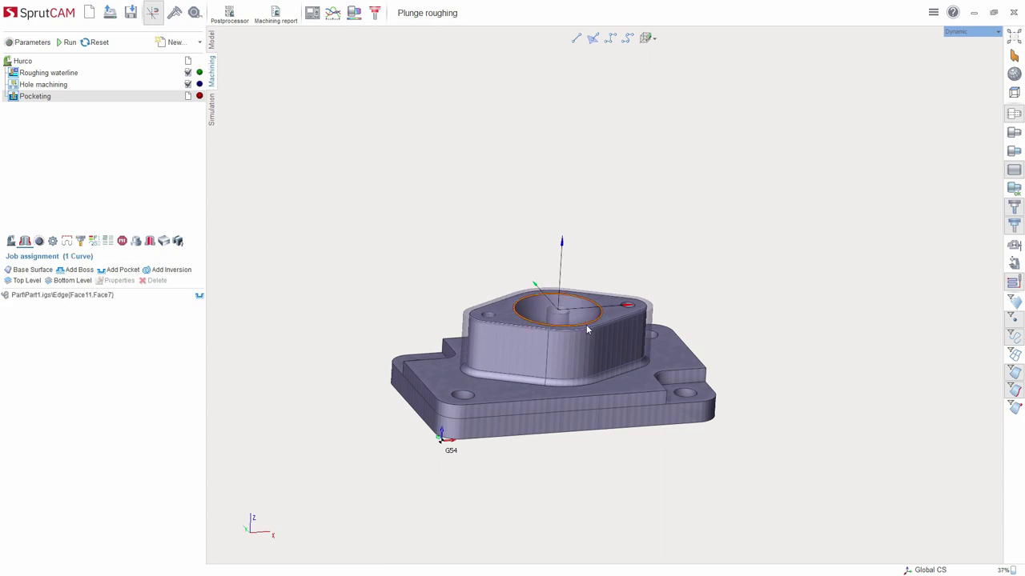
pyautogui.moveTo(448, 328); pyautogui.dragTo(581, 369, button='right')
# - Set pocketing bottom level 0 mm, top level 1 mm, and tool length 101 mm
pyautogui.click(39, 241)
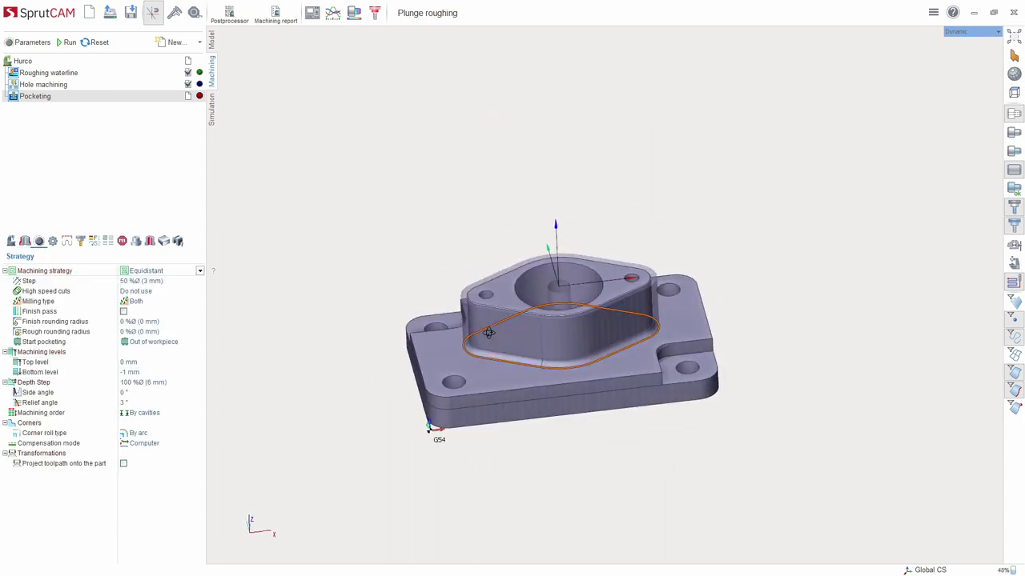
pyautogui.click(152, 371)
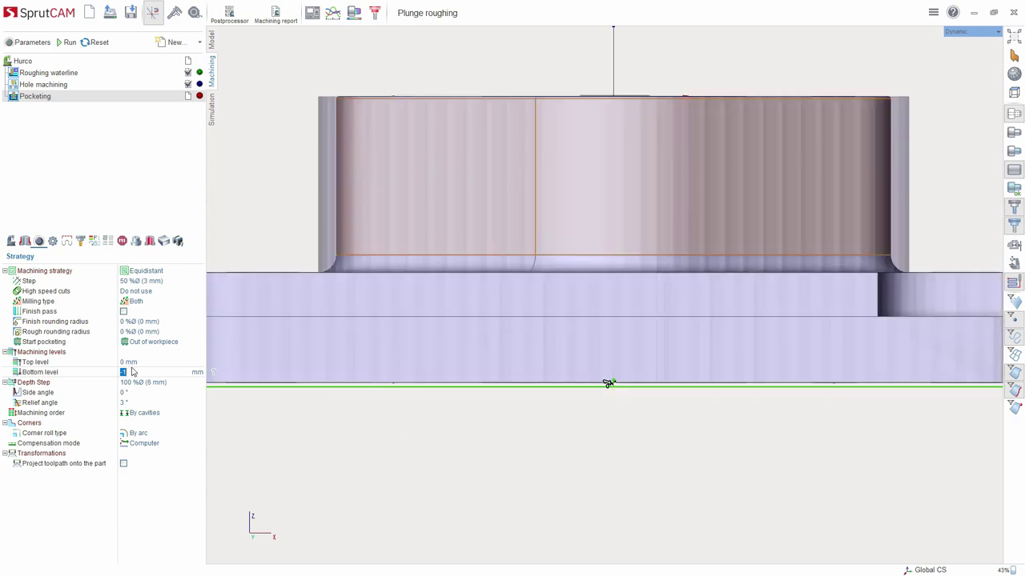
pyautogui.click(134, 362)
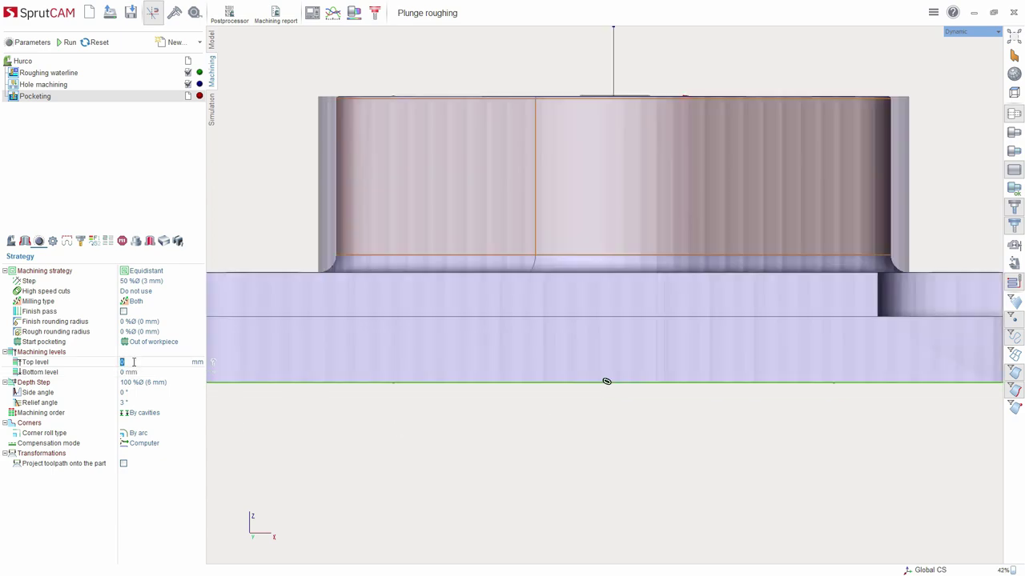
pyautogui.write('1')
pyautogui.press('Return')
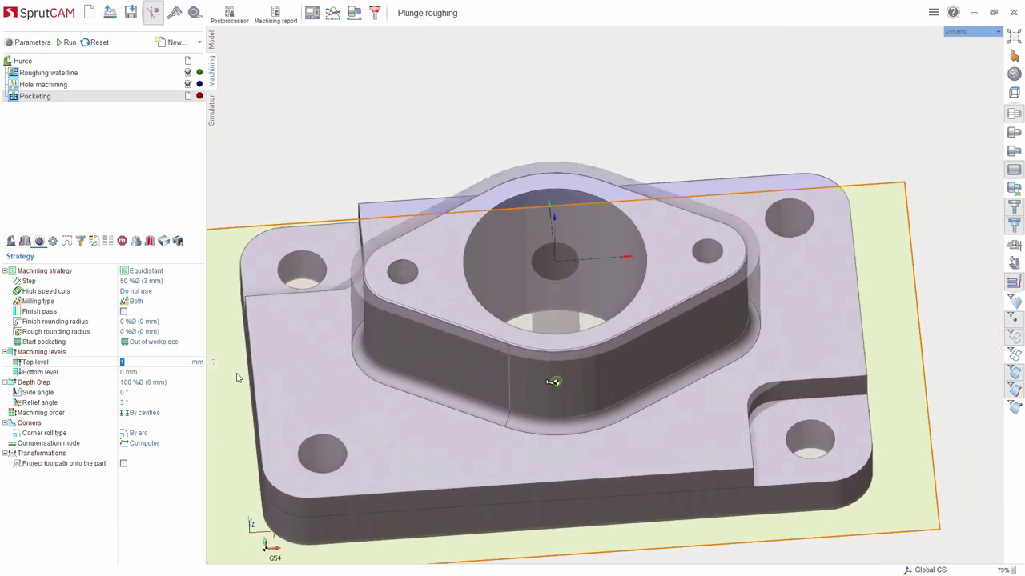
pyautogui.click(80, 241)
pyautogui.click(149, 311)
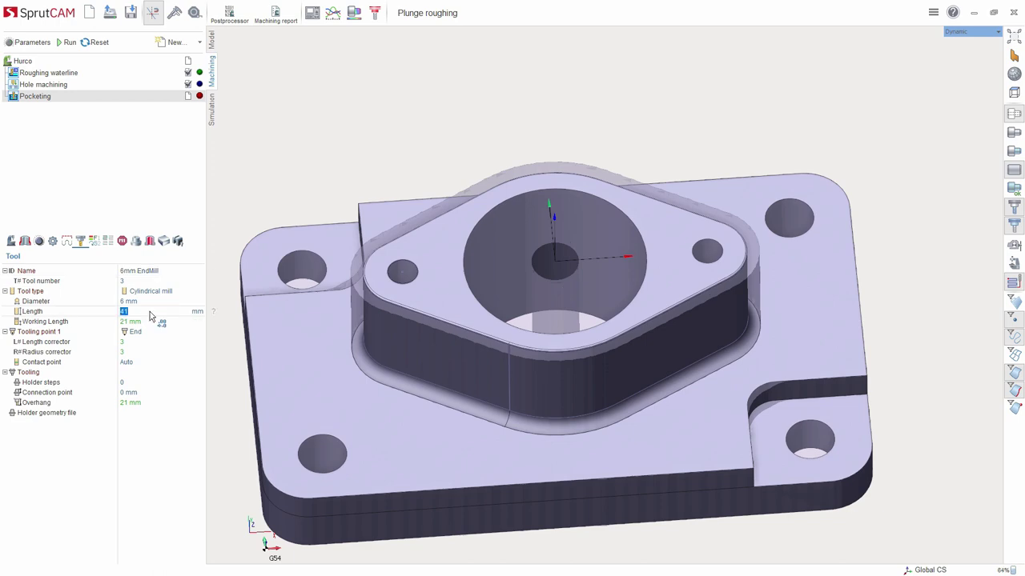
# - Calculate the pocketing toolpath and check the Safe level on Links/Leads
pyautogui.click(52, 241)
pyautogui.click(63, 43)
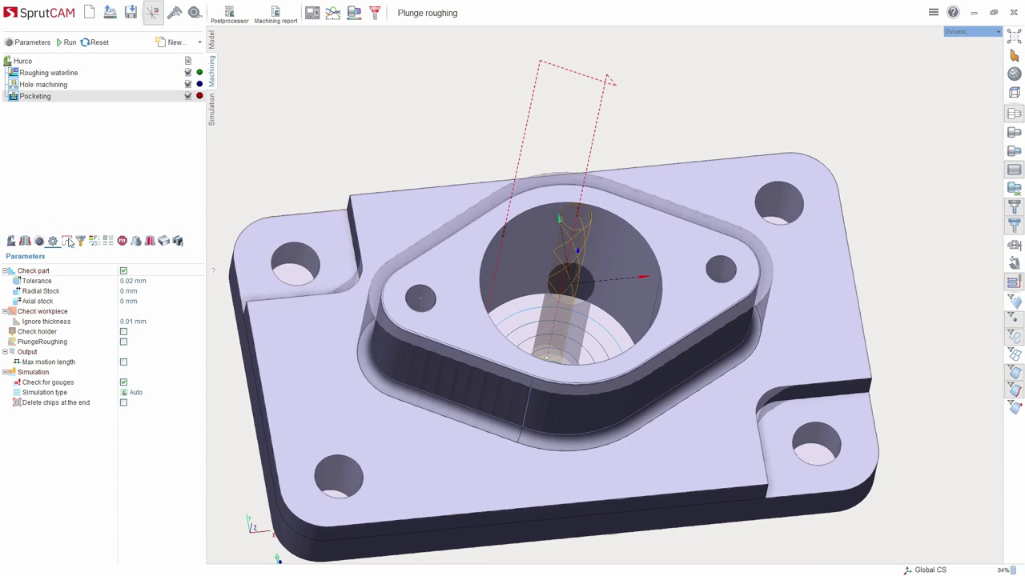
pyautogui.click(80, 241)
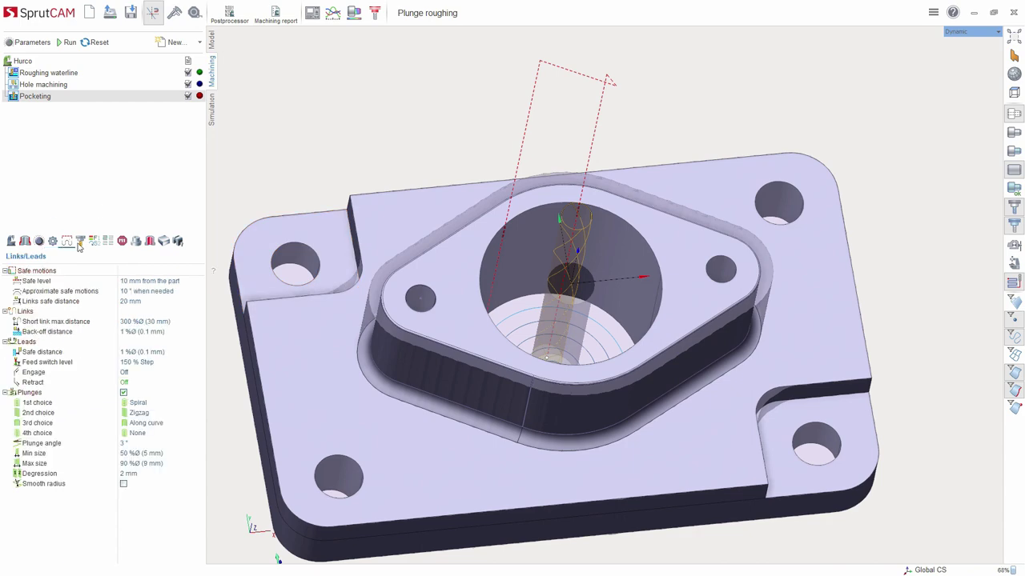
pyautogui.click(156, 282)
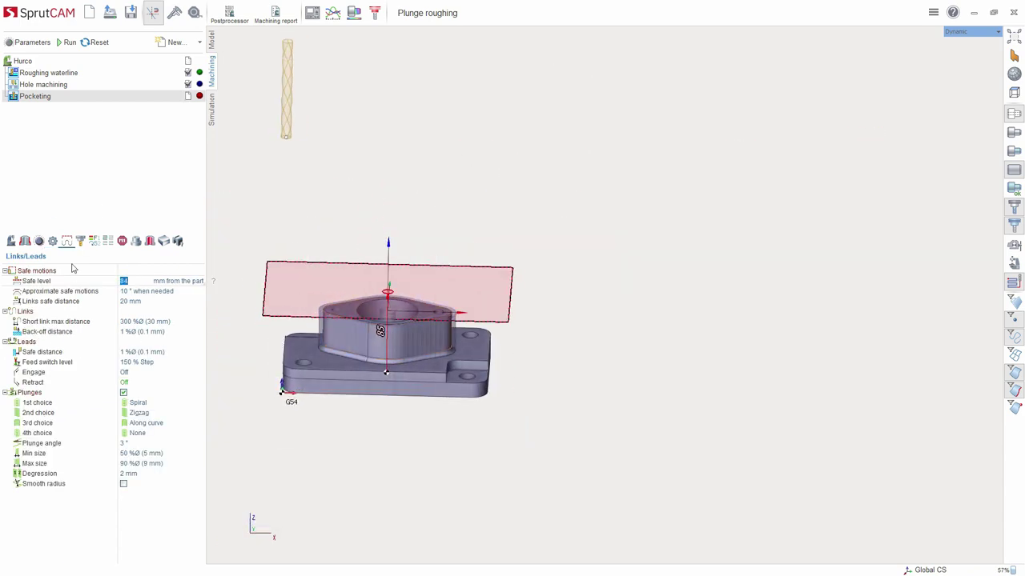
# - Enable PlungeRoughing for the pocketing and recalculate its toolpath
pyautogui.click(53, 242)
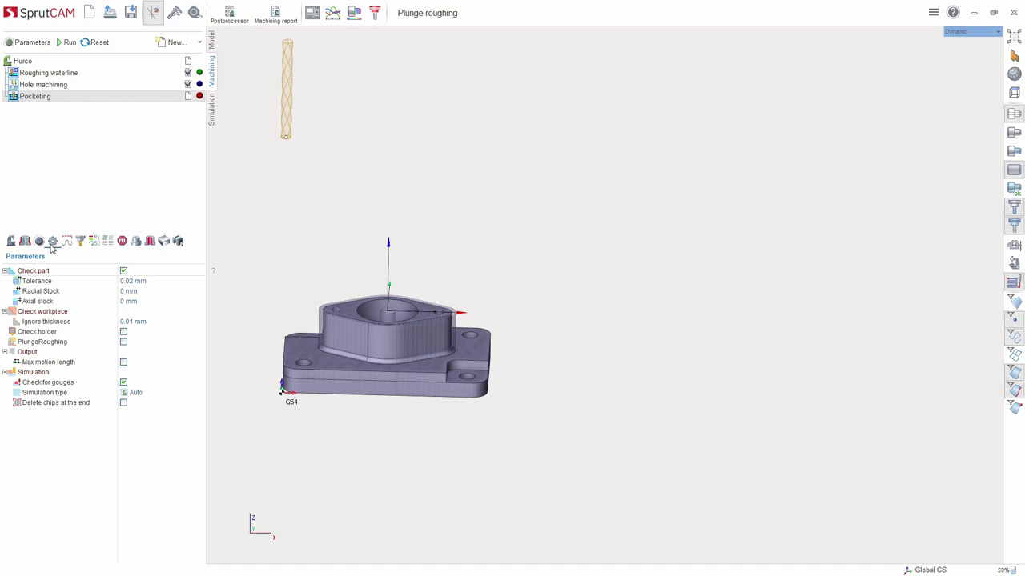
pyautogui.click(123, 342)
pyautogui.click(67, 42)
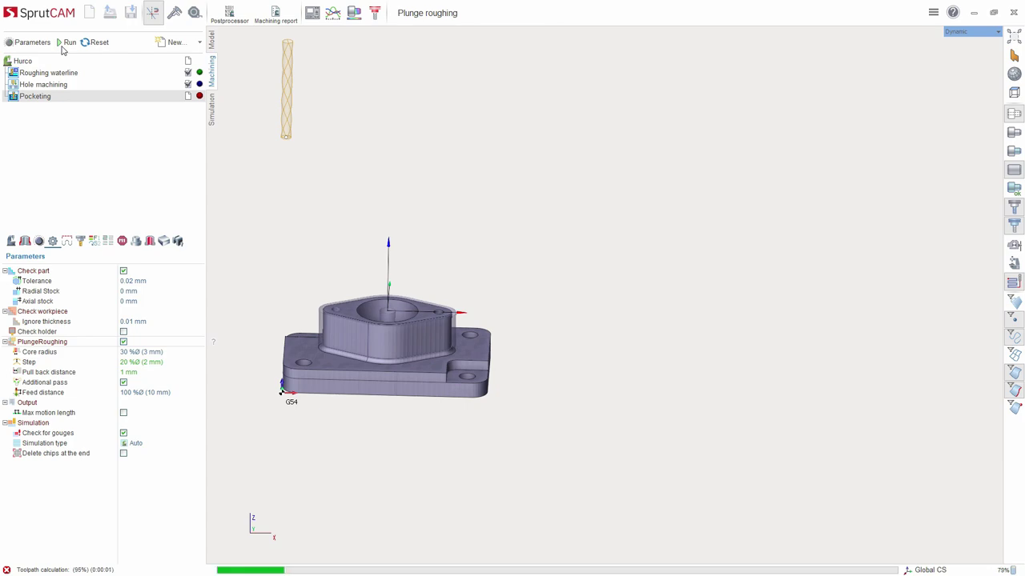
pyautogui.scroll(5, 400, 307)
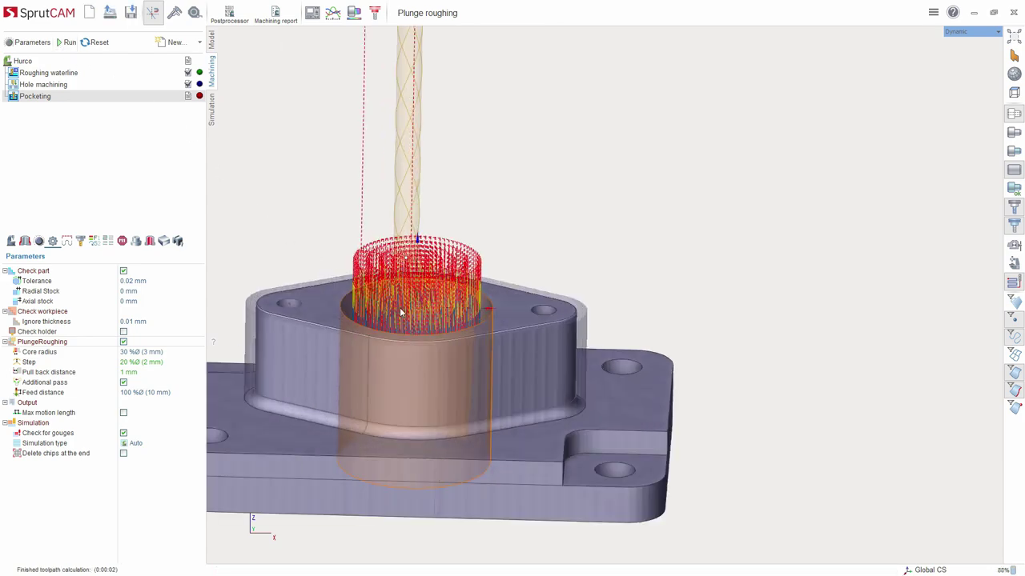
pyautogui.scroll(-5, 427, 341)
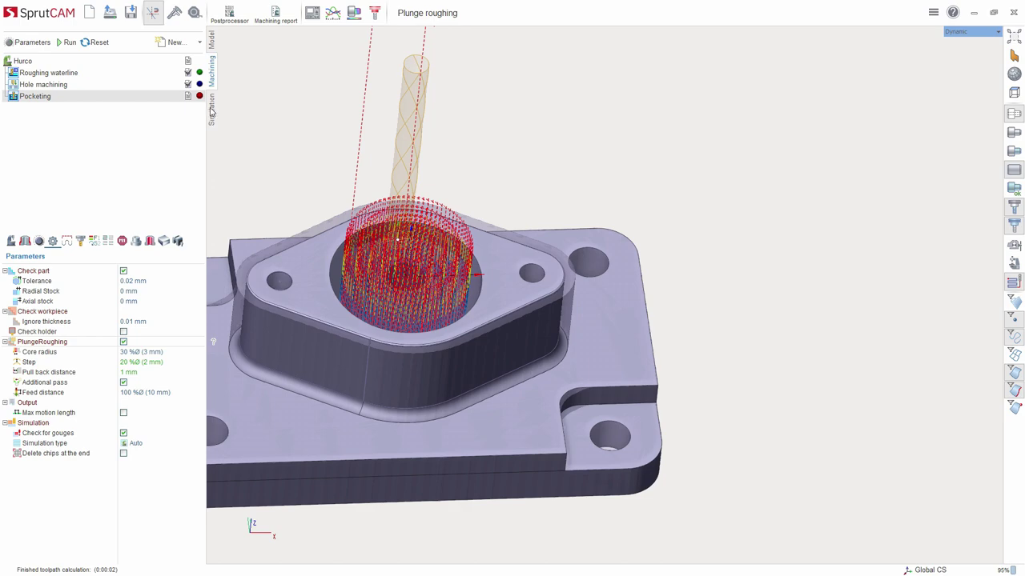
# - Show the machine and start simulating the whole Hurco project
pyautogui.click(212, 111)
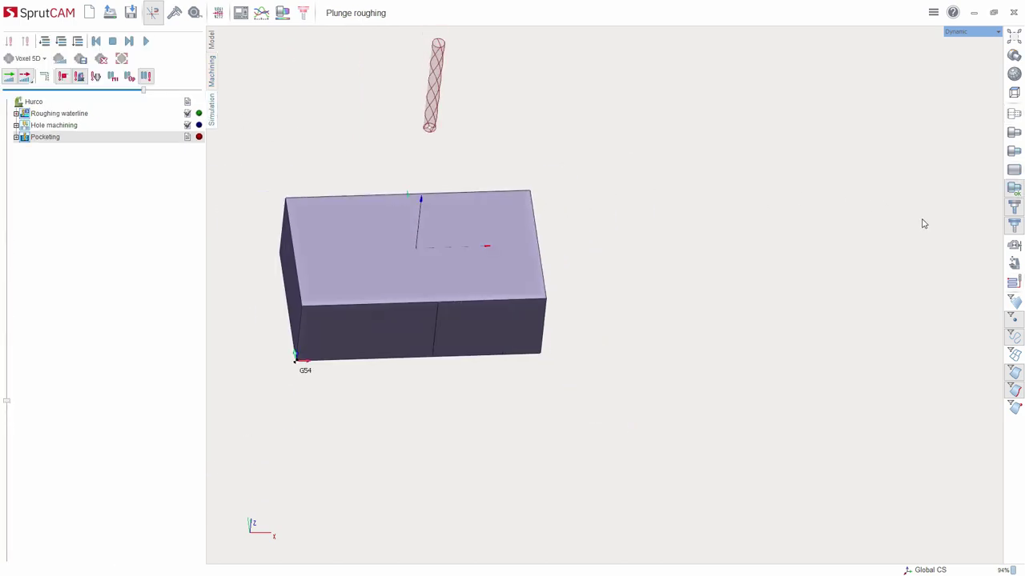
pyautogui.click(1013, 263)
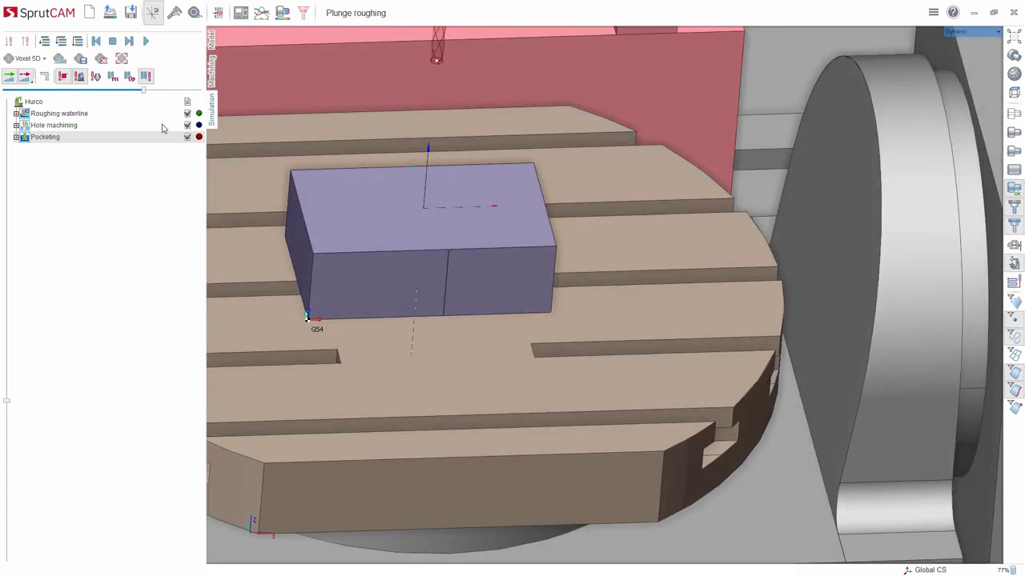
pyautogui.click(33, 101)
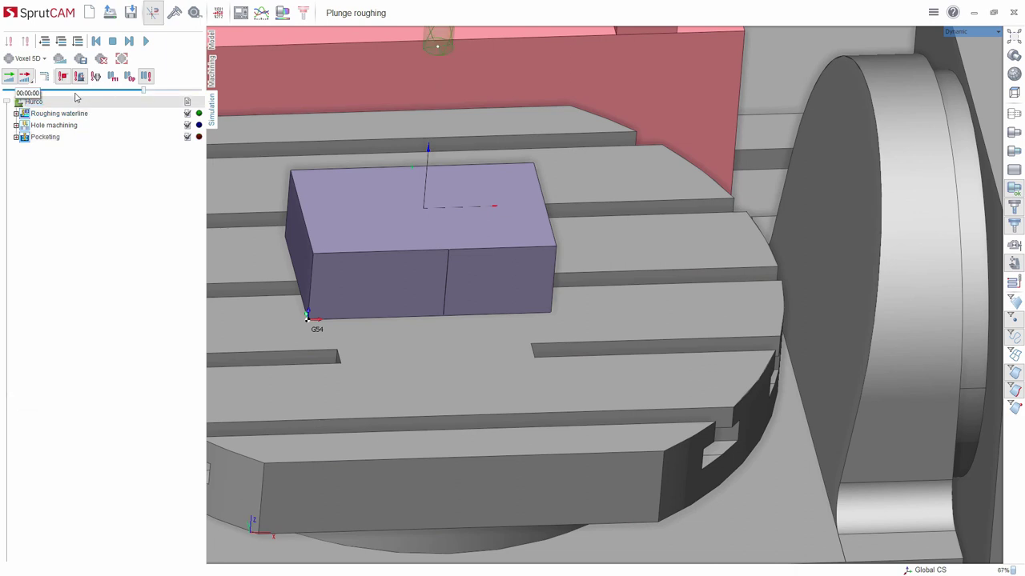
pyautogui.click(72, 90)
pyautogui.click(146, 41)
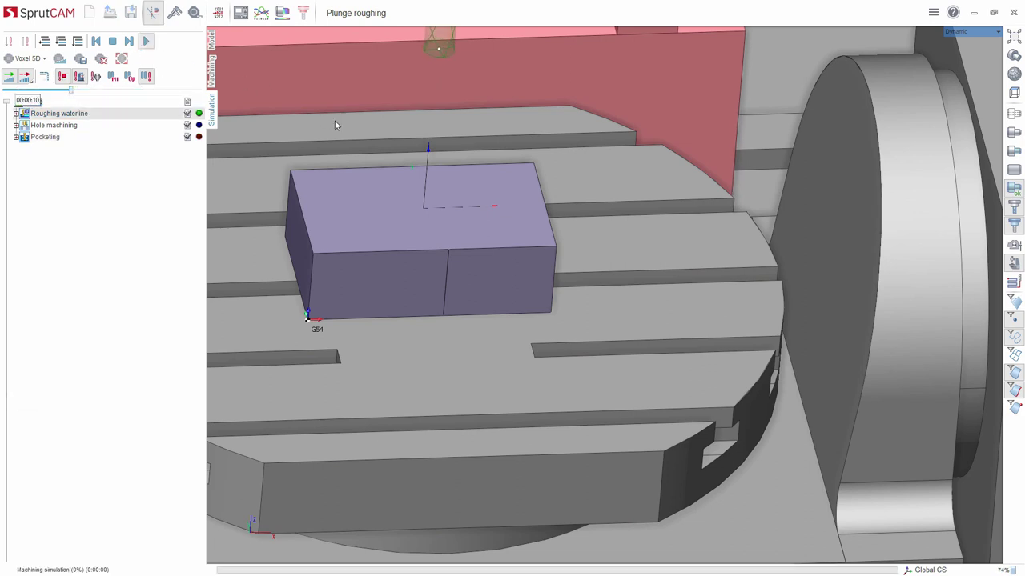
# - Raise the simulation movement speed while watching the central bore being cut
pyautogui.scroll(2, 359, 123)
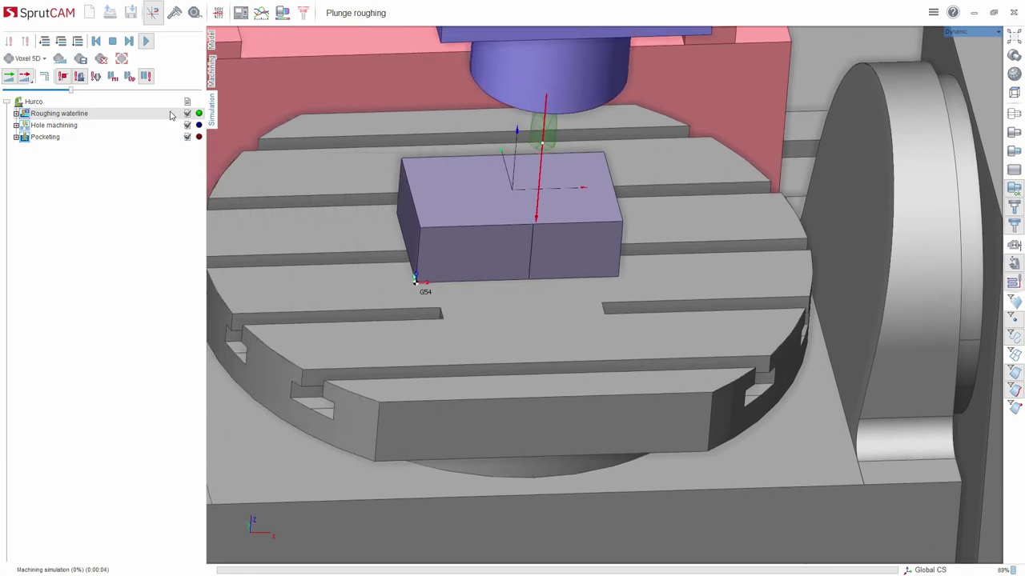
pyautogui.moveTo(73, 94); pyautogui.dragTo(158, 96)
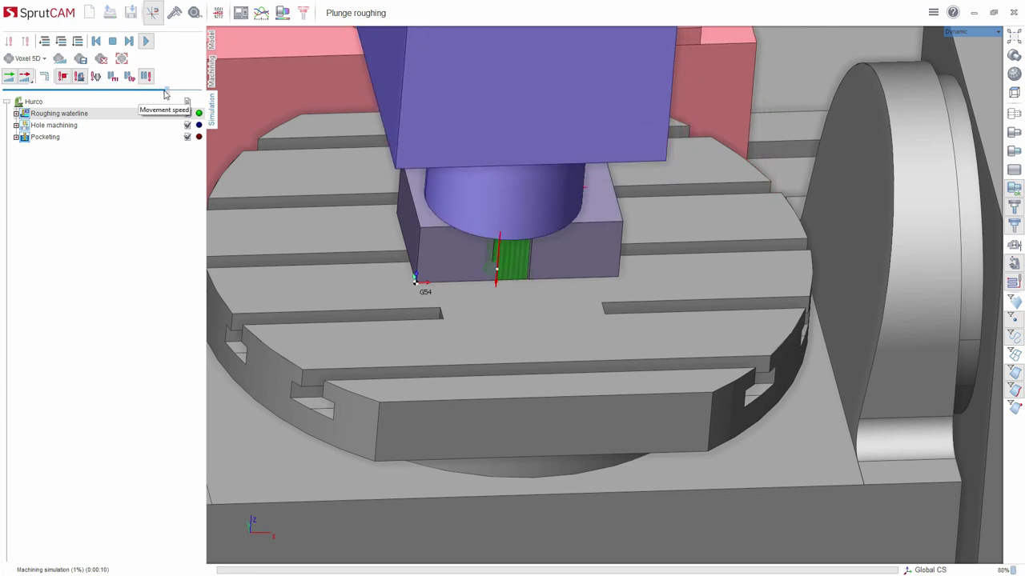
pyautogui.moveTo(489, 272); pyautogui.dragTo(526, 237, button='right')
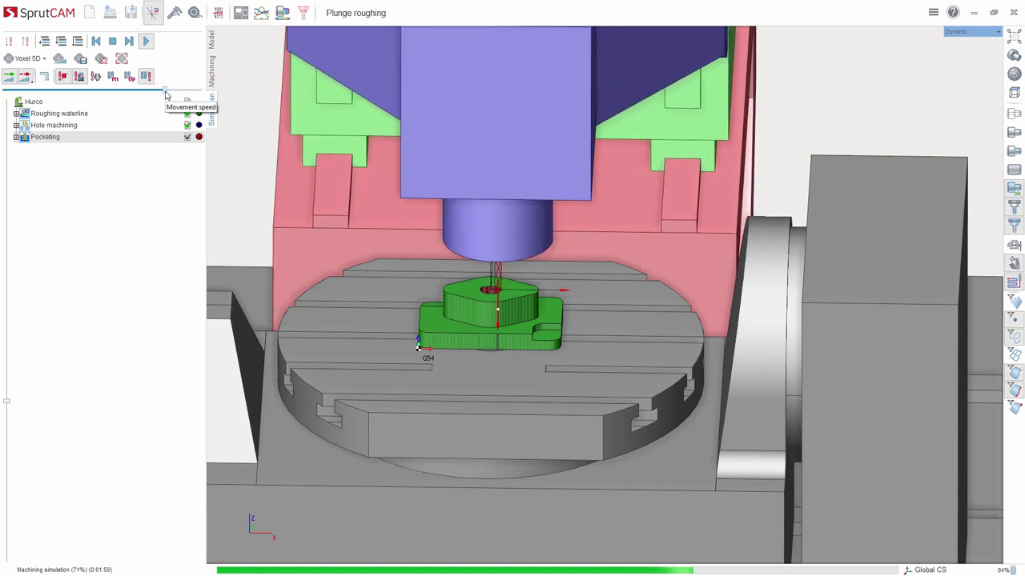
pyautogui.moveTo(166, 94); pyautogui.dragTo(200, 92)
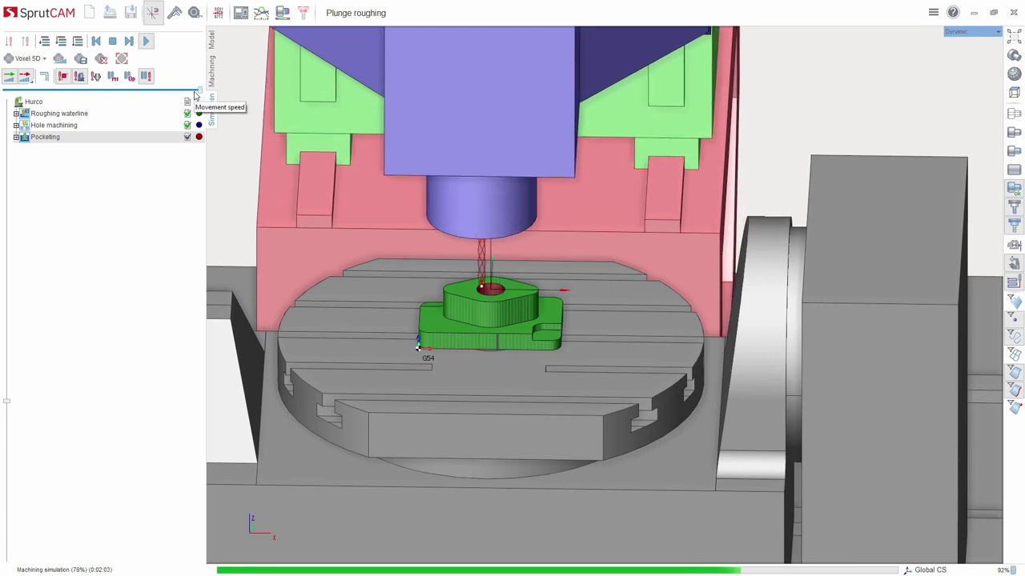